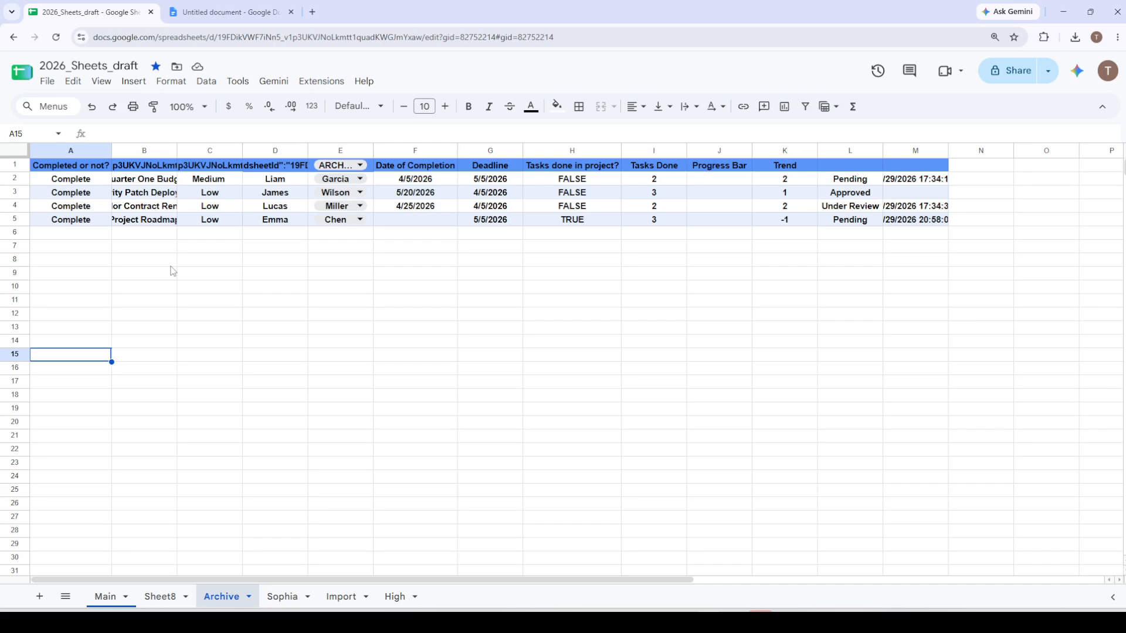
Create a filter across the entire Archive sheet
left_click(23, 151)
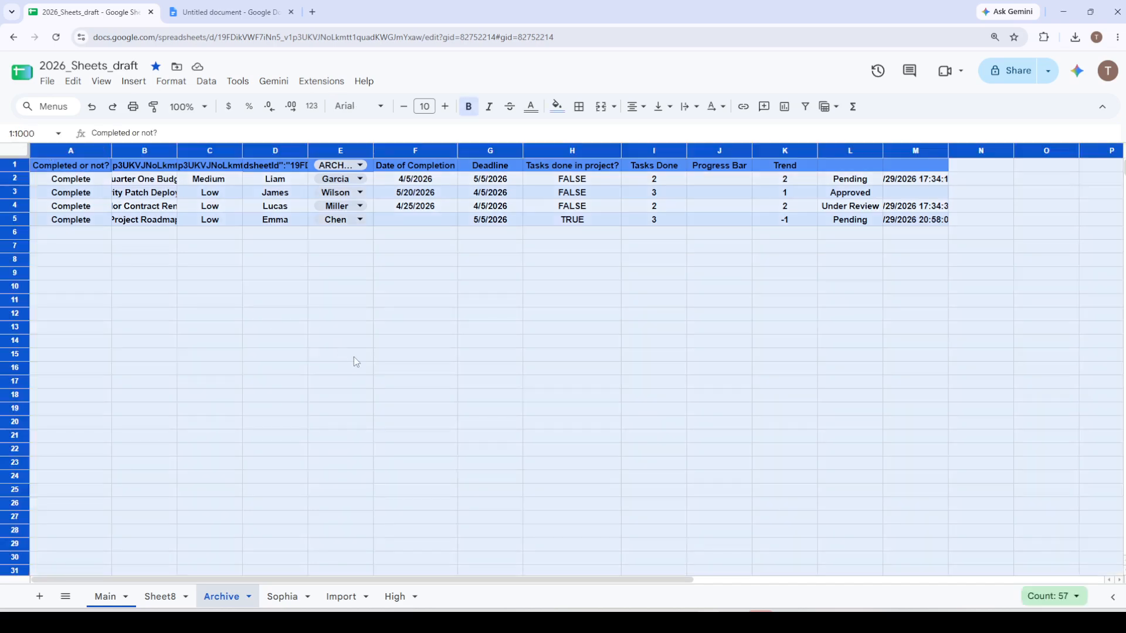
left_click(206, 82)
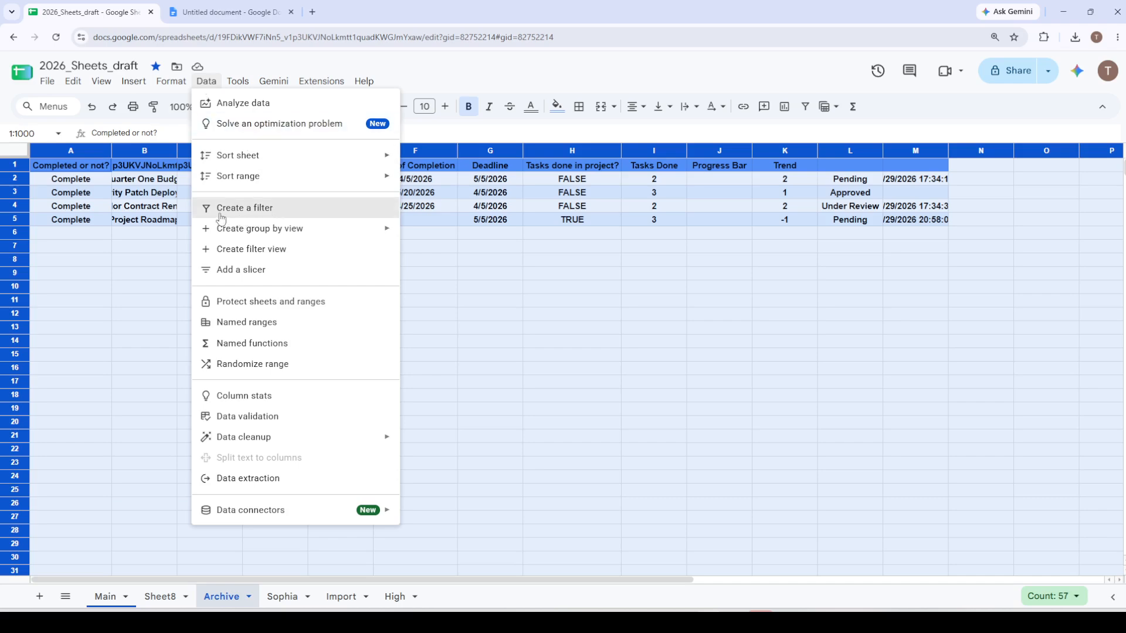
left_click(262, 214)
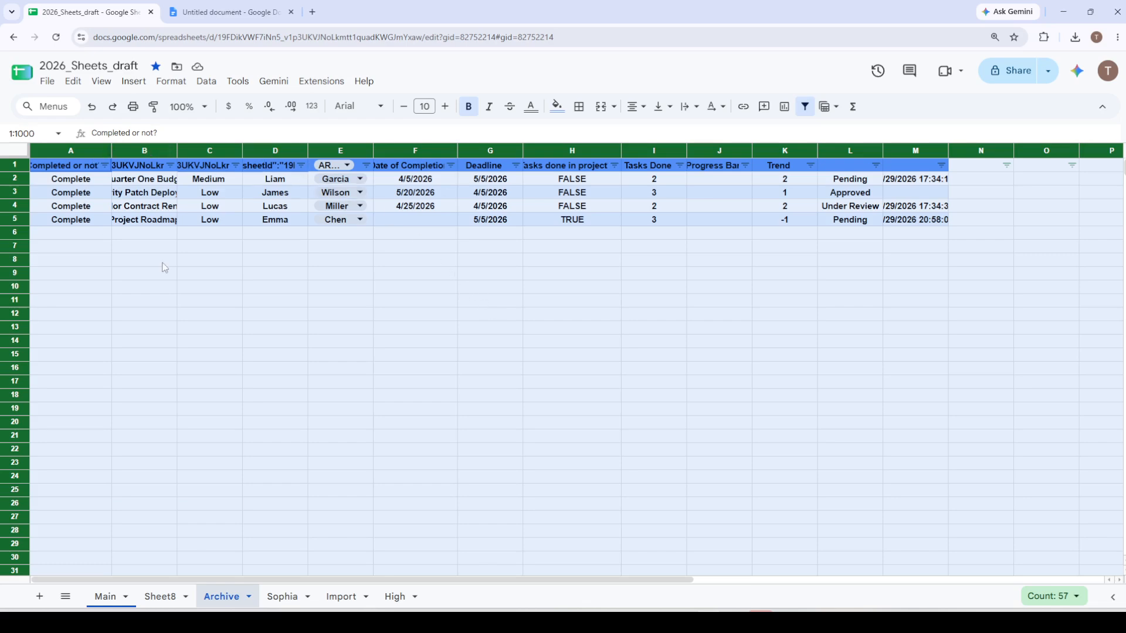
Review the filter values offered for columns D and E of the Archive sheet
left_click(300, 165)
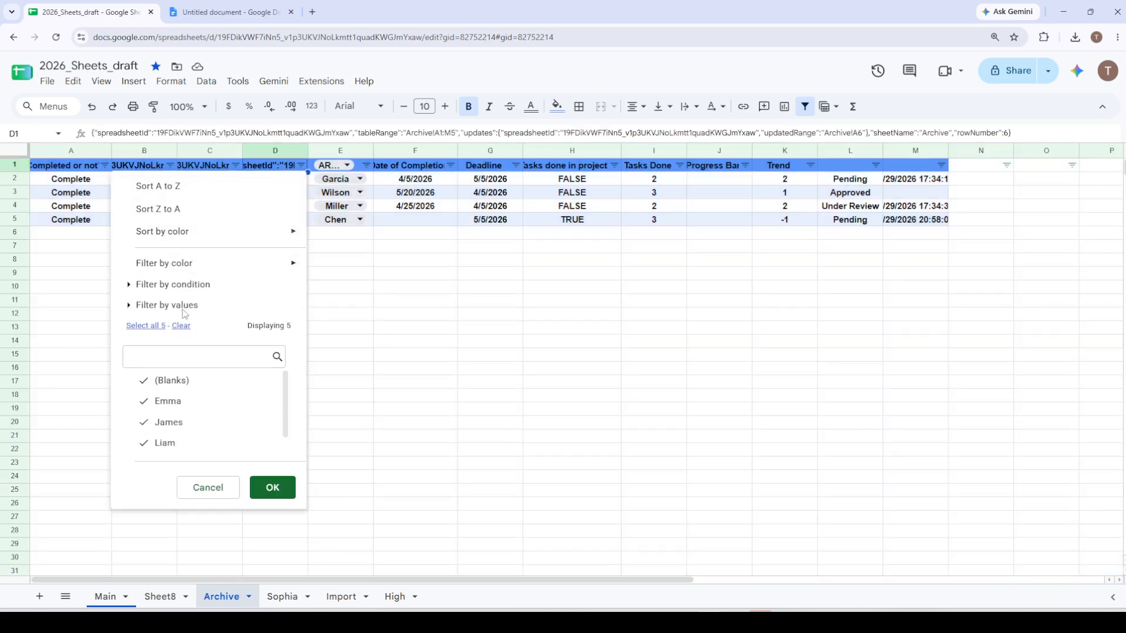
left_click(348, 285)
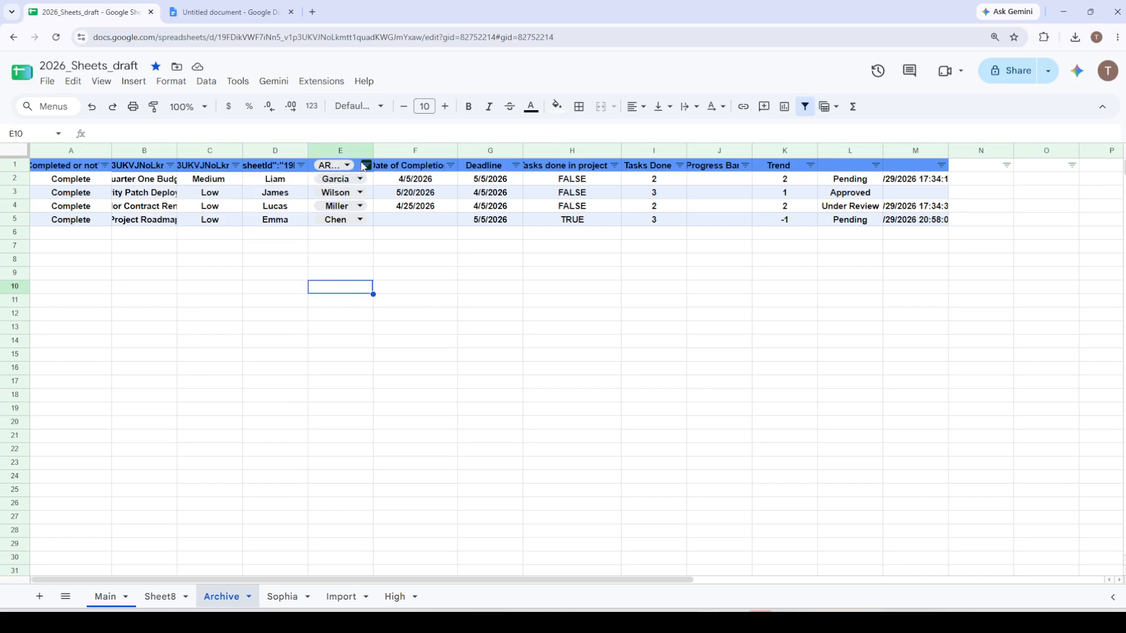
left_click(365, 166)
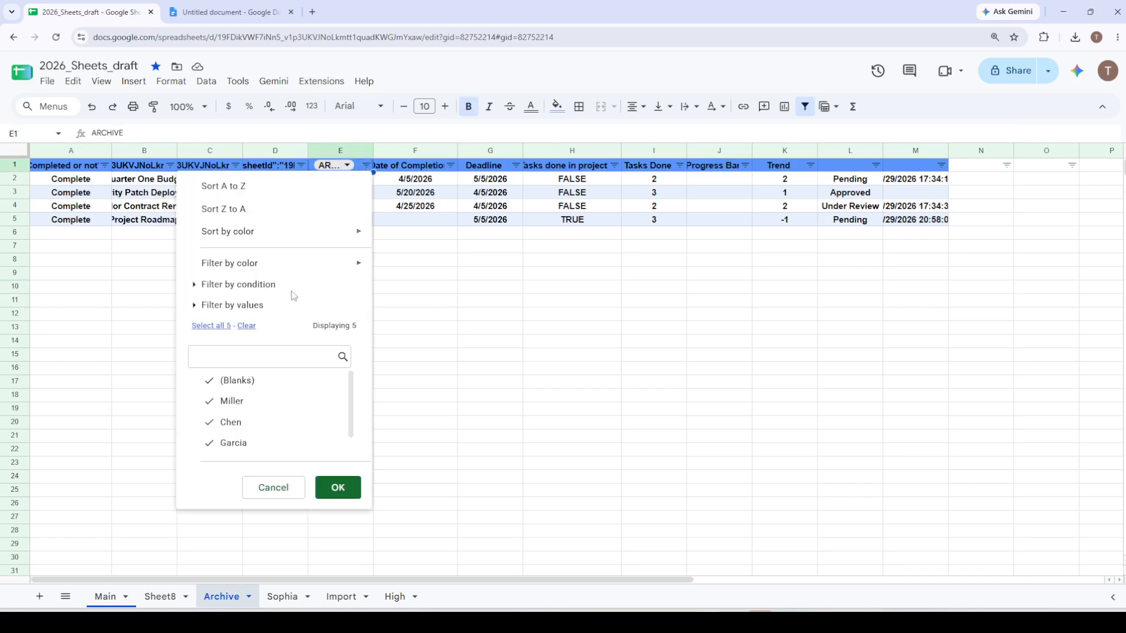
scroll(258, 411, "down", 1)
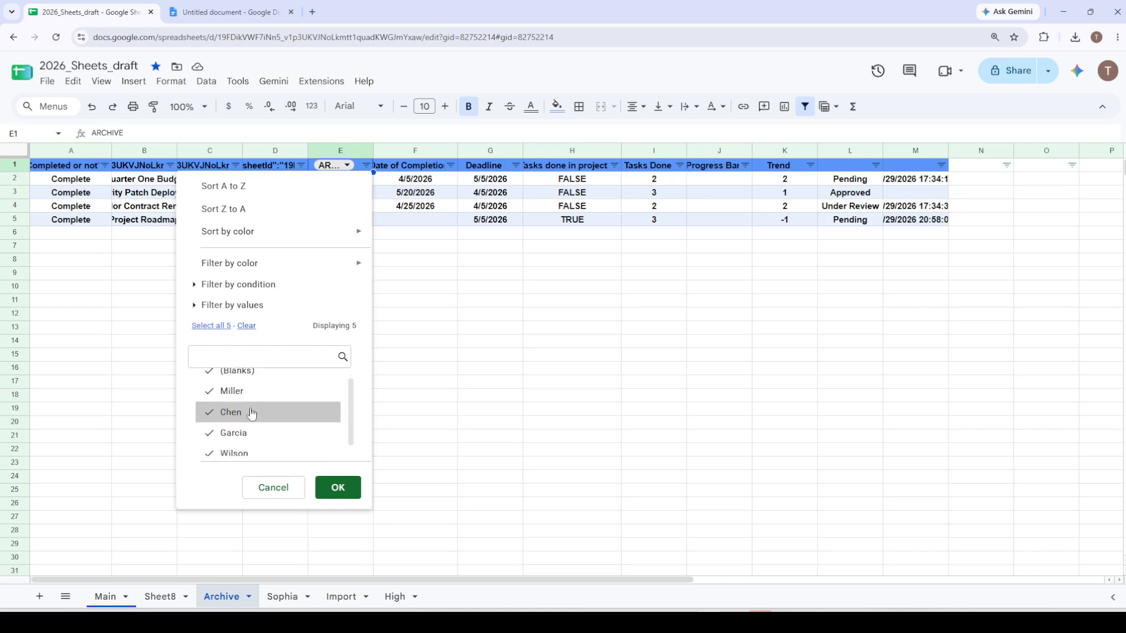
scroll(268, 414, "up", 1)
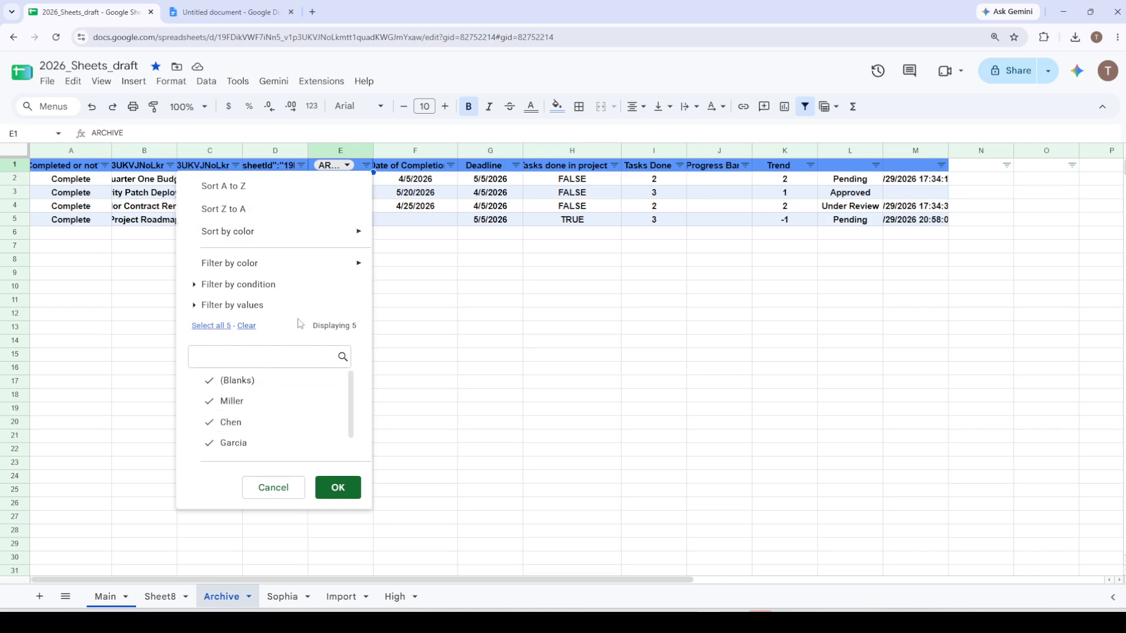
left_click(518, 262)
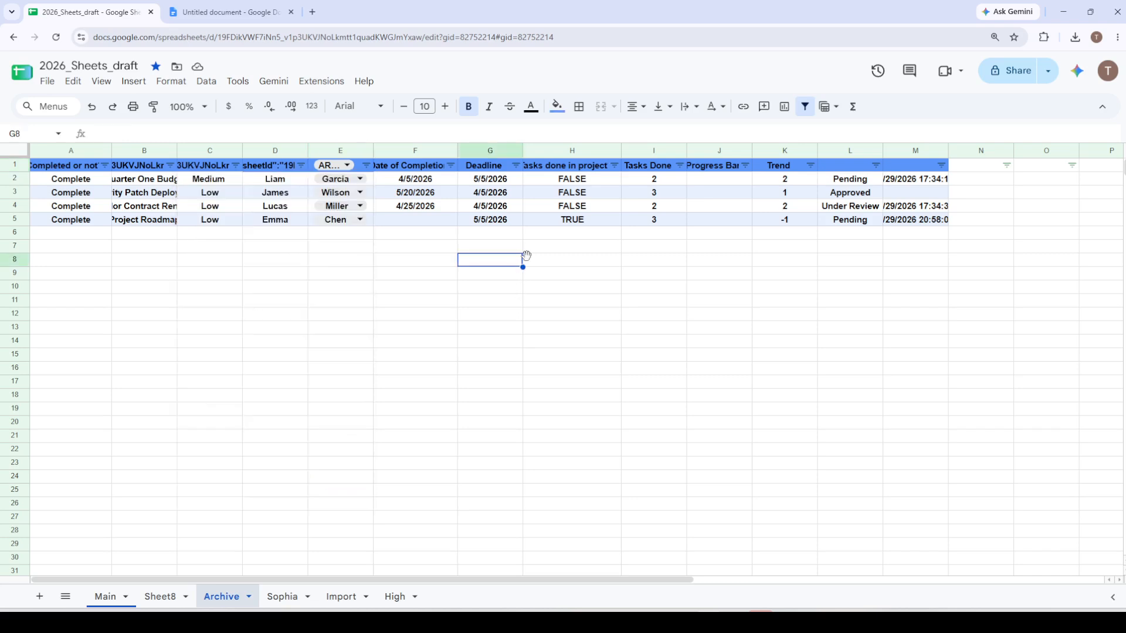
Examine the filter-by-value and filter-by-condition options for the "Tasks done in project?" column
left_click(616, 166)
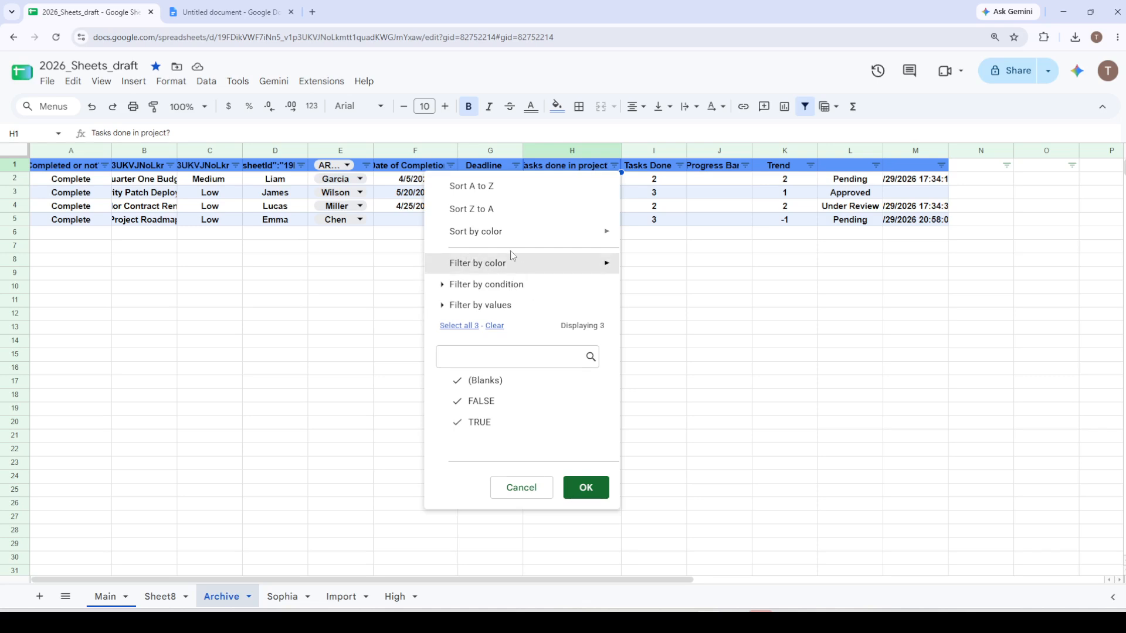
mouse_move(534, 268)
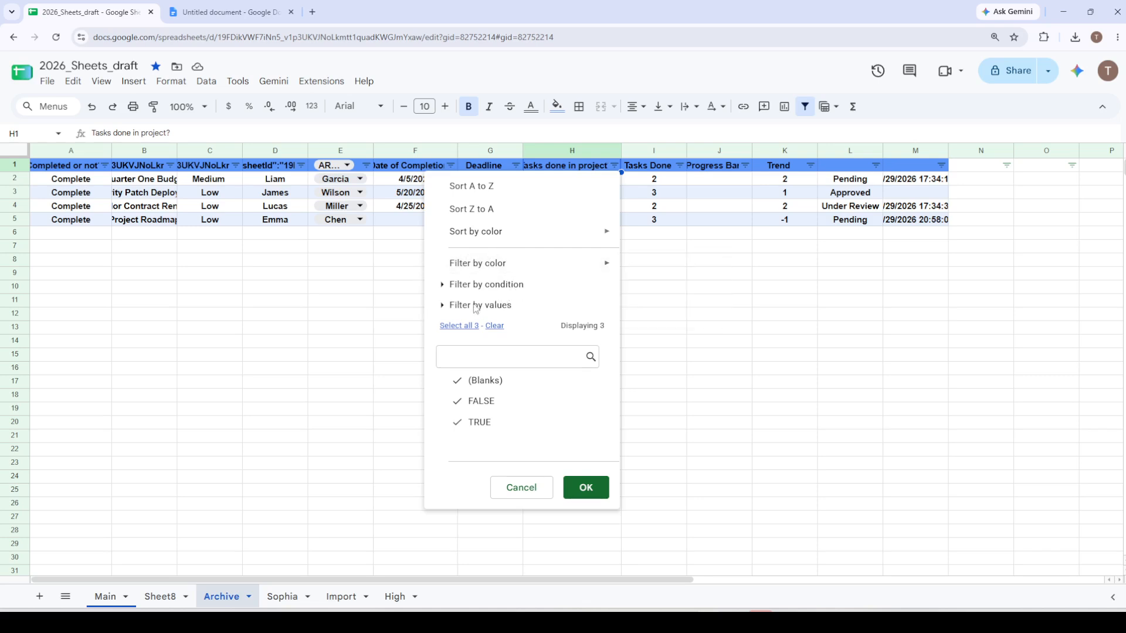
left_click(443, 306)
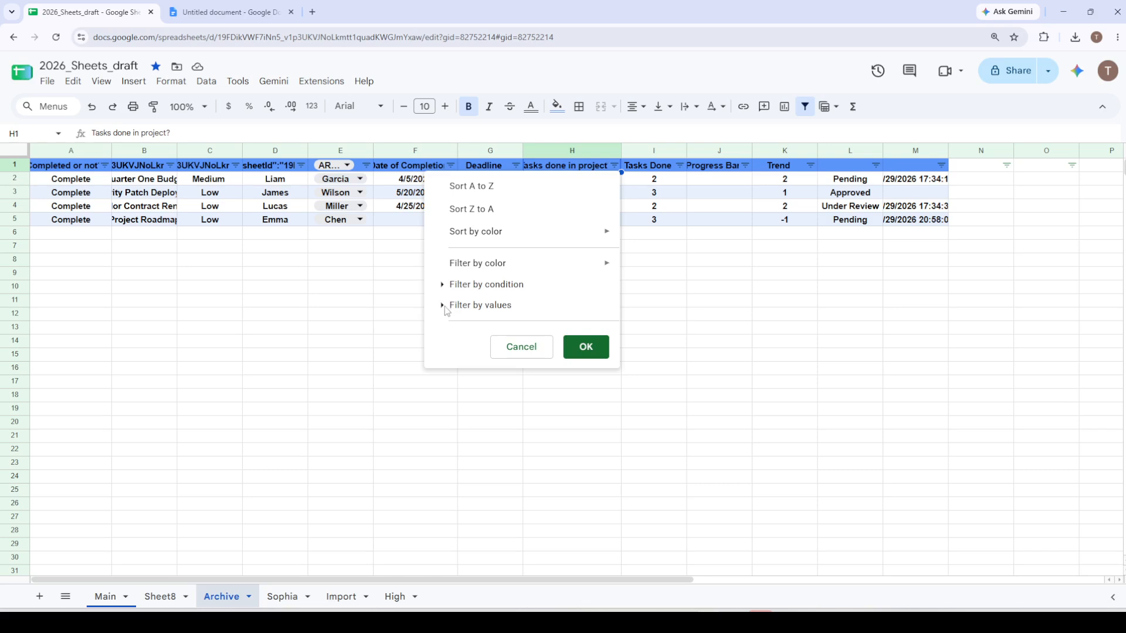
left_click(444, 305)
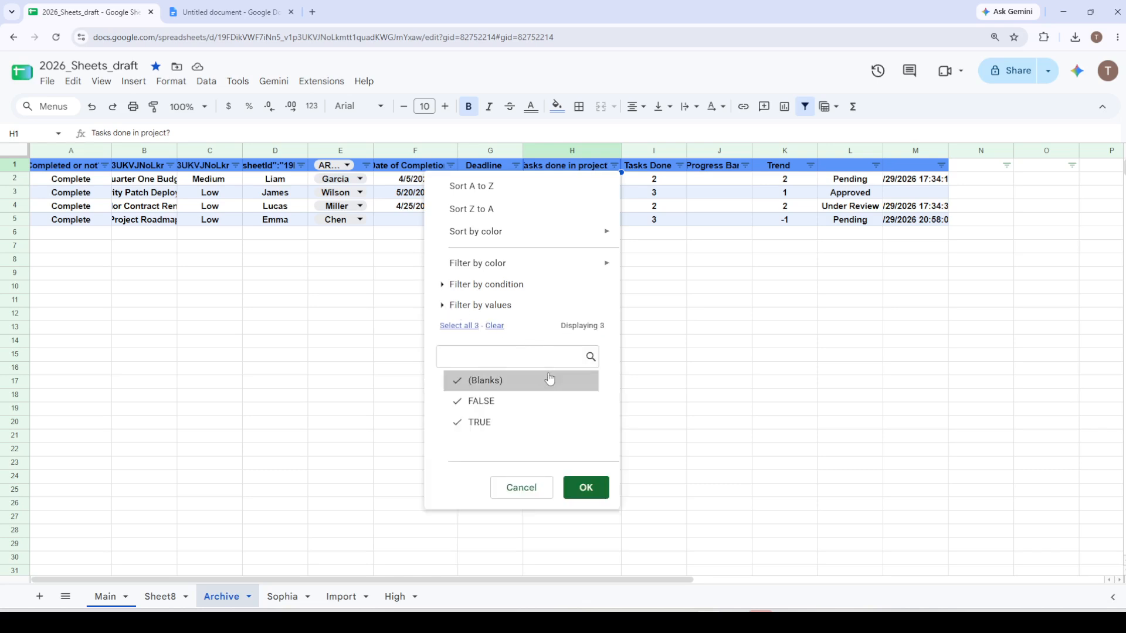
left_click(442, 306)
left_click(441, 286)
left_click(442, 288)
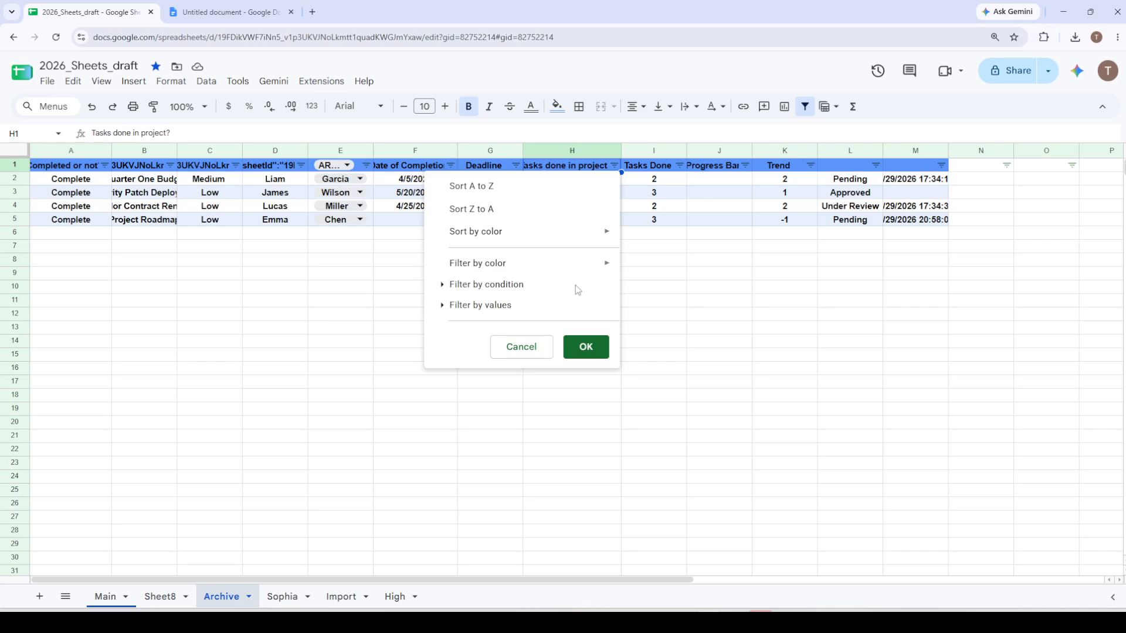
left_click(597, 349)
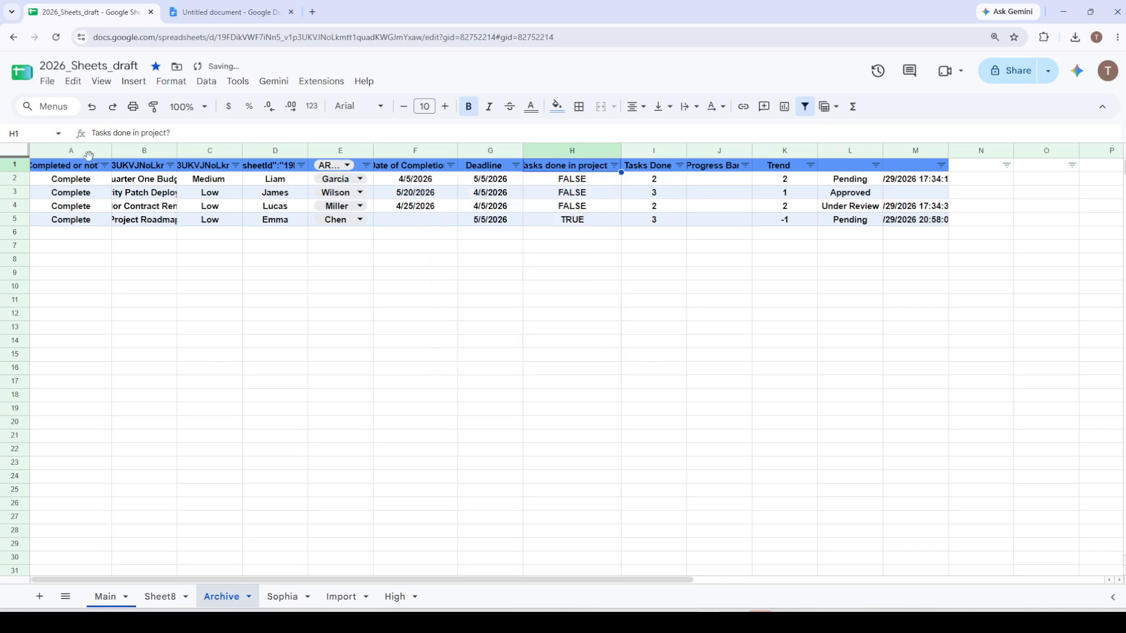
Filter the "Completed or not?" column to exclude blanks and show only Complete rows
left_click(107, 169)
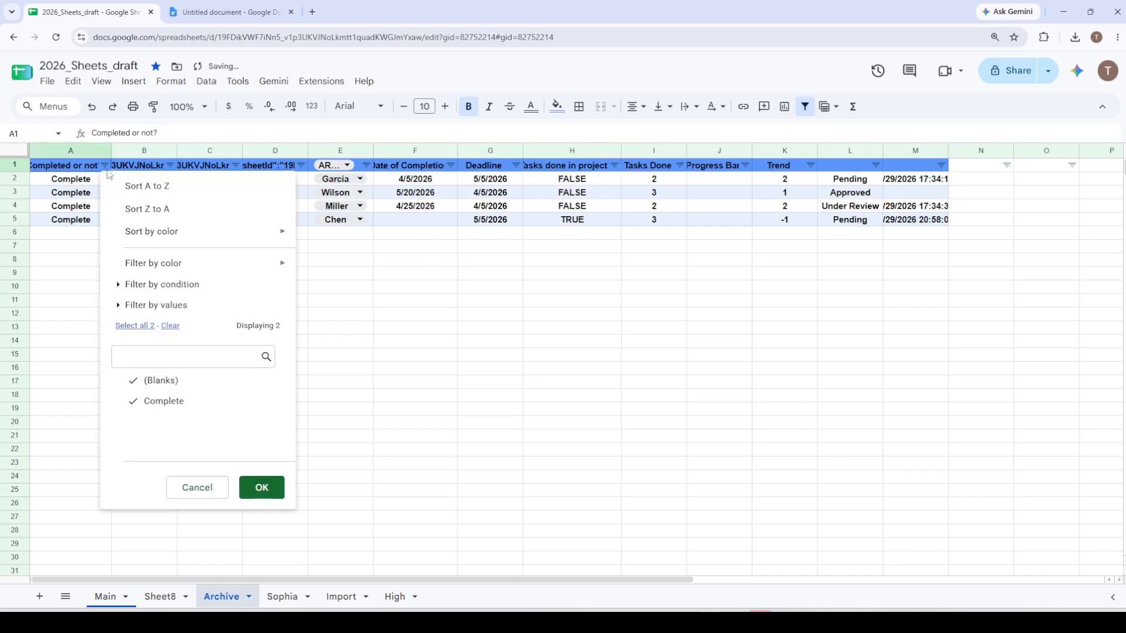
left_click(154, 387)
left_click(261, 487)
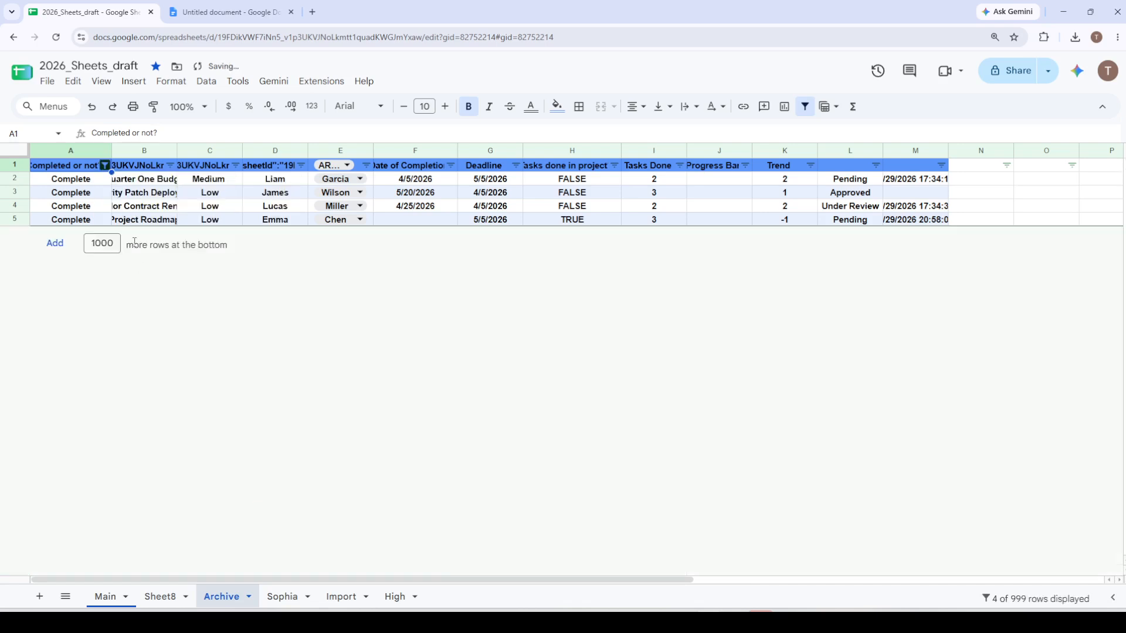
Switch the "Completed or not?" filter to show only blank rows, excluding Complete
left_click(105, 166)
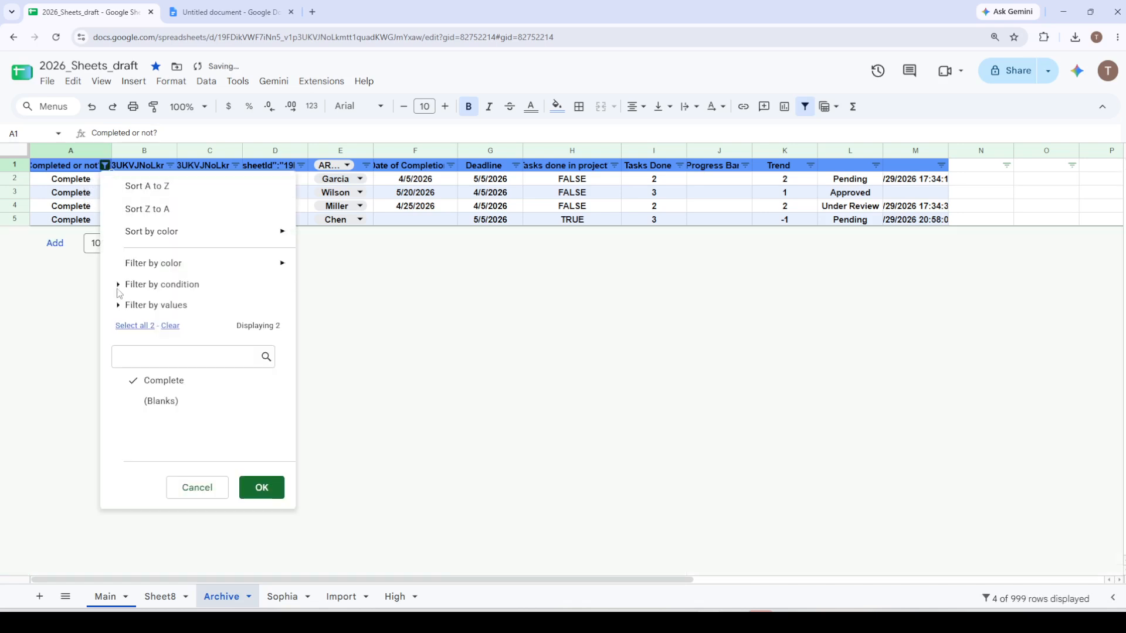
left_click(159, 400)
left_click(161, 380)
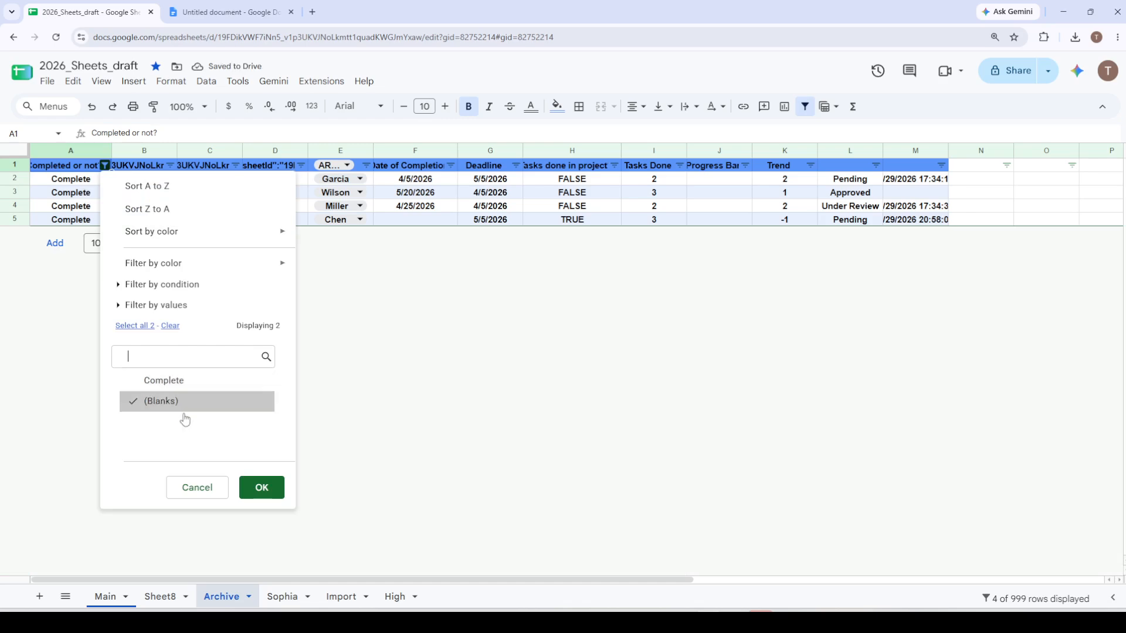
left_click(262, 489)
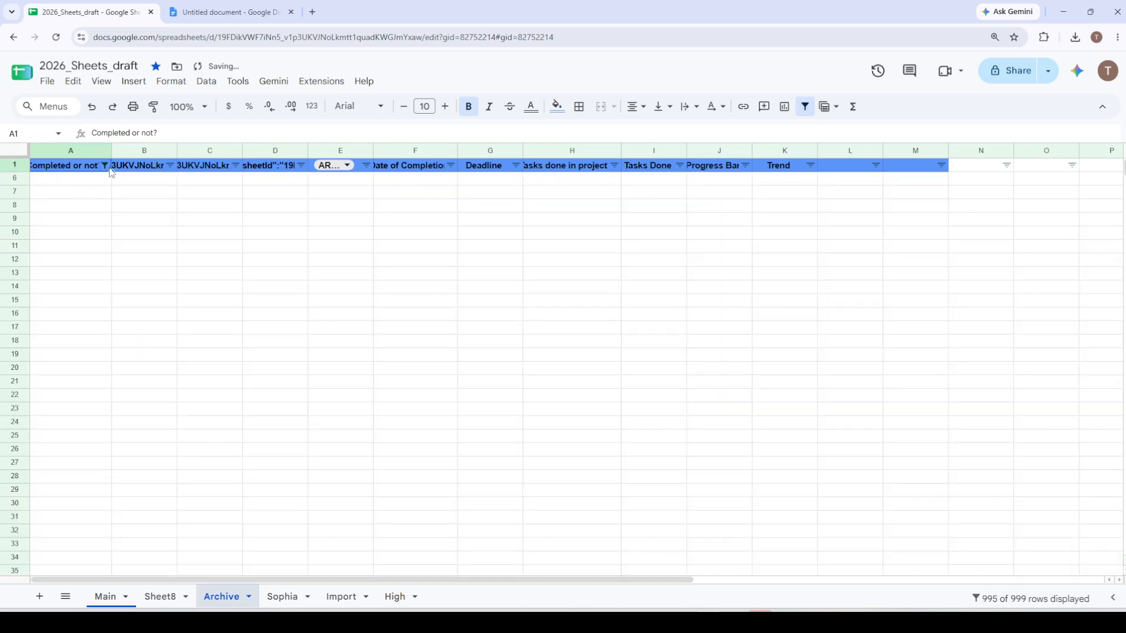
double_click(107, 167)
left_click(144, 261)
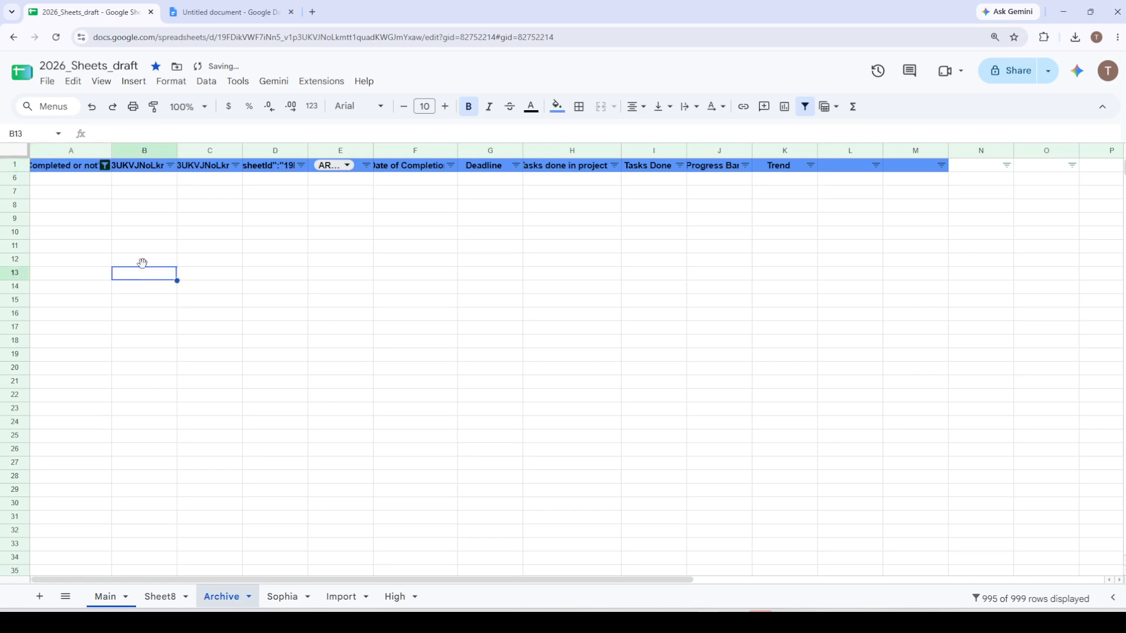
Include Complete again in the "Completed or not?" filter alongside the blanks
left_click(106, 166)
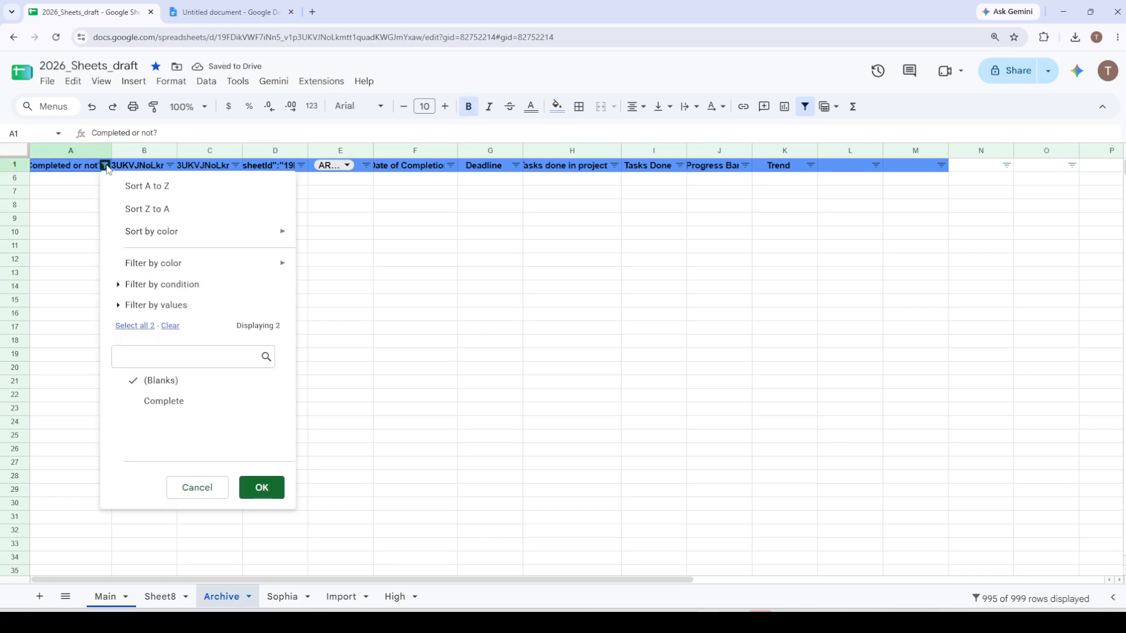
left_click(158, 401)
left_click(262, 489)
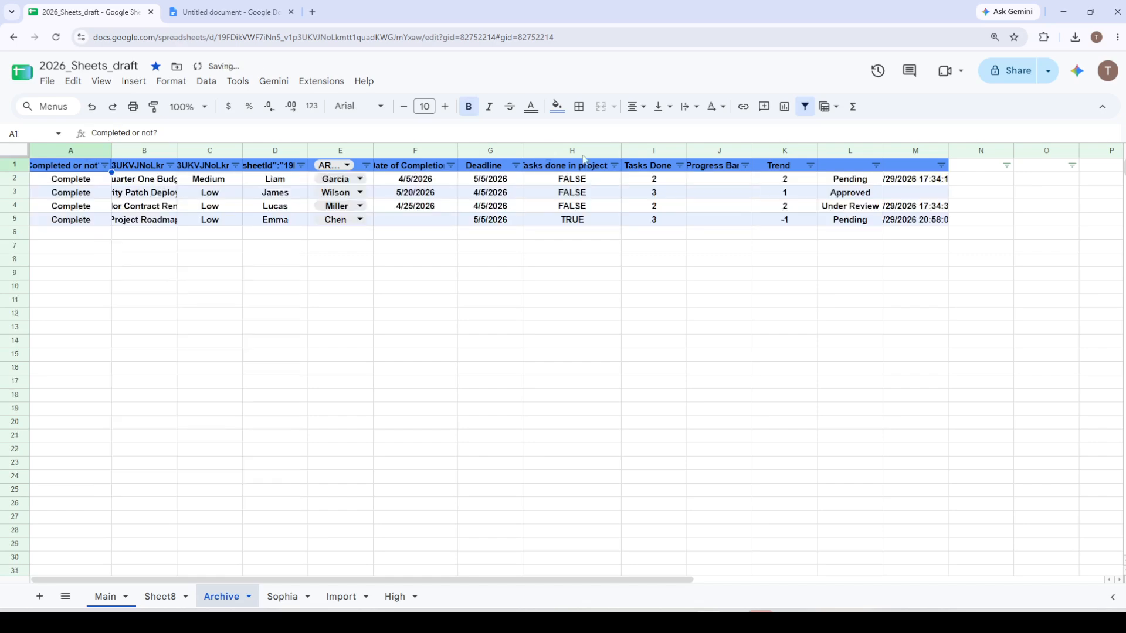
Inspect the available filter conditions and color filter options for the "Tasks done in project?" column without applying any
left_click(615, 166)
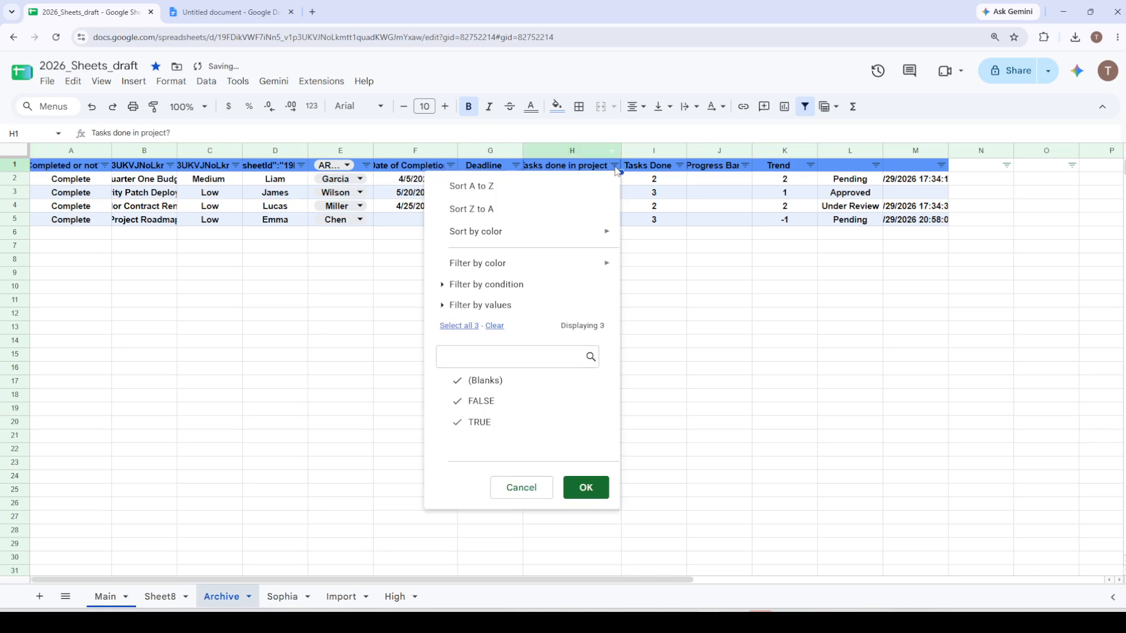
left_click(442, 305)
left_click(446, 285)
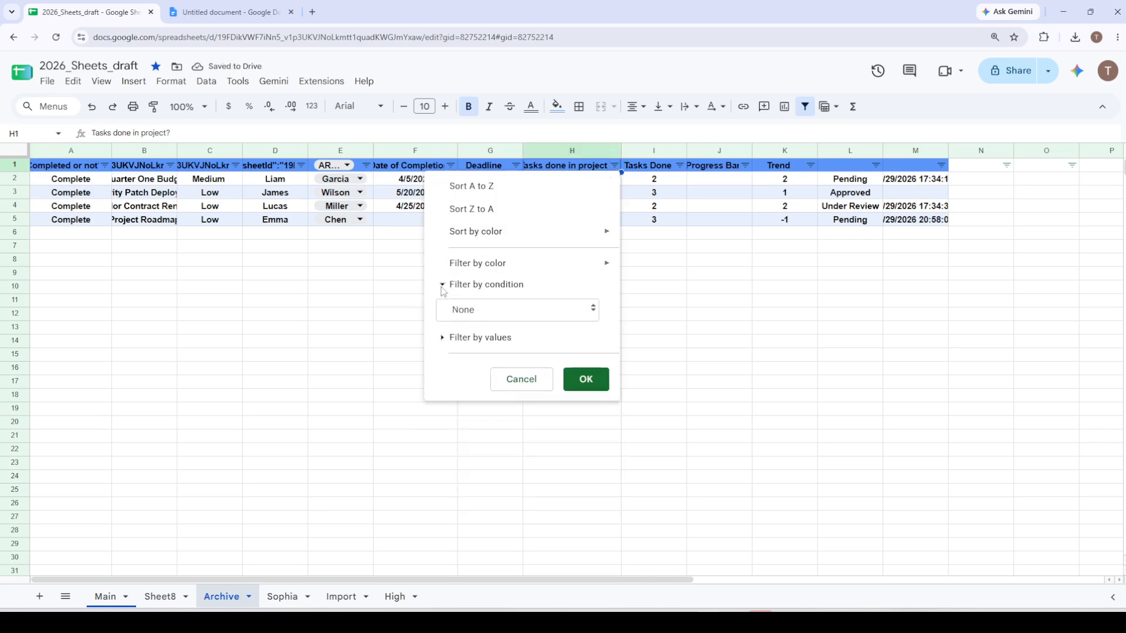
left_click(476, 309)
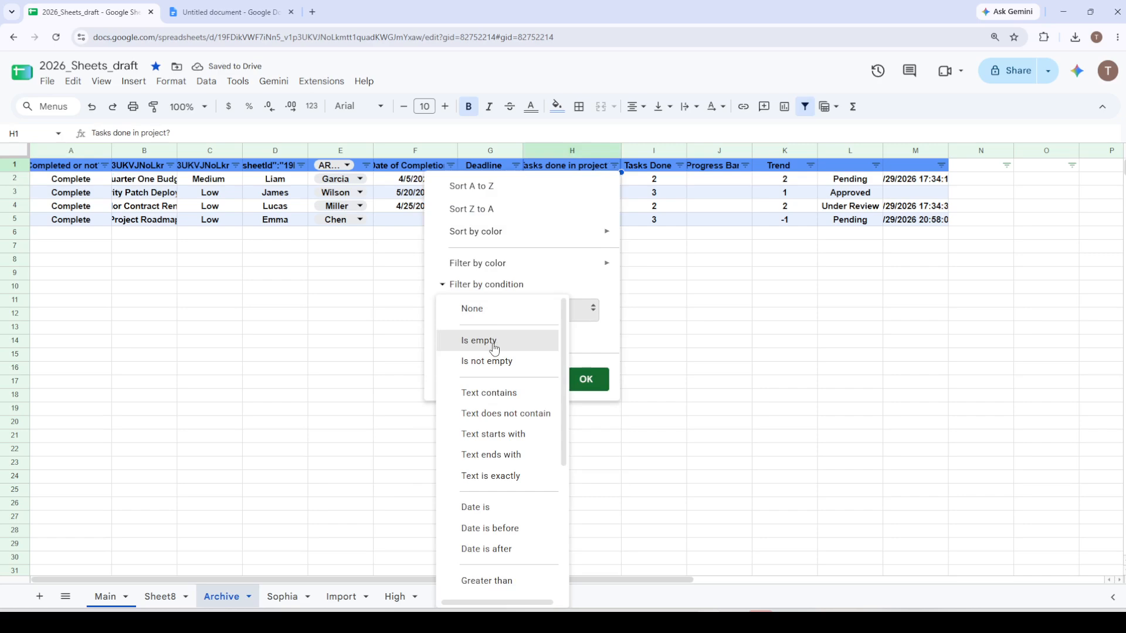
left_click(599, 335)
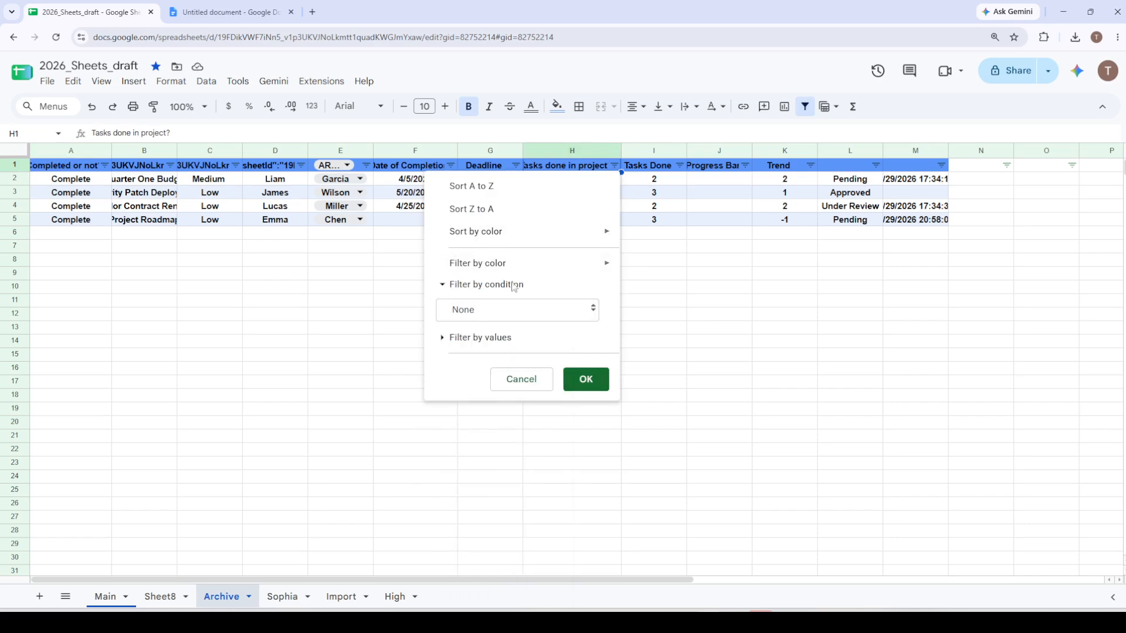
mouse_move(499, 272)
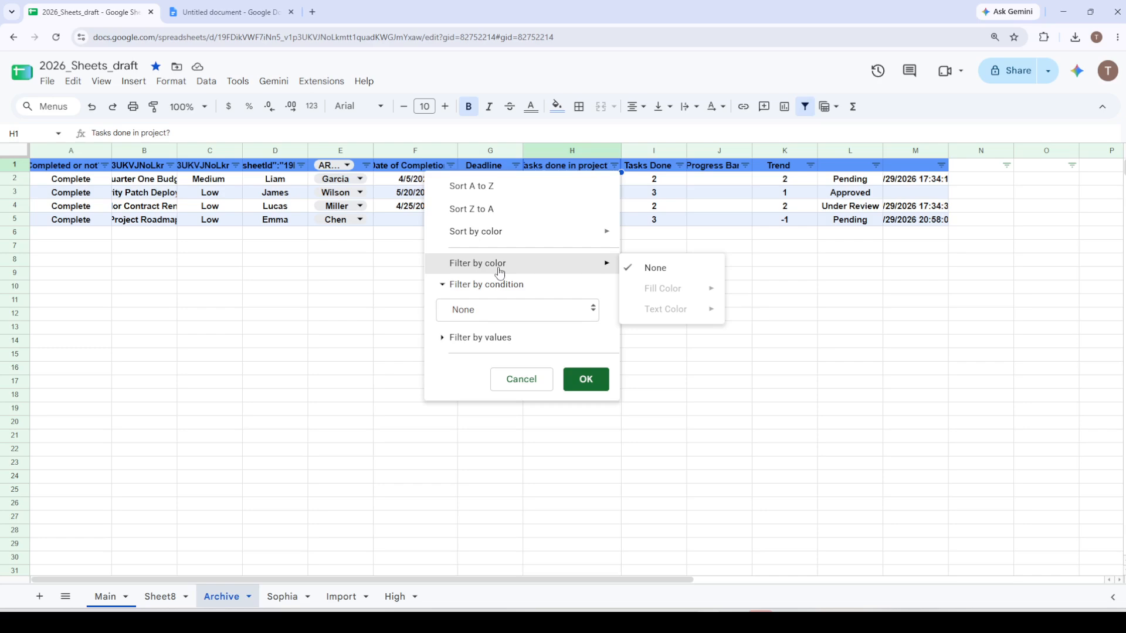
left_click(520, 387)
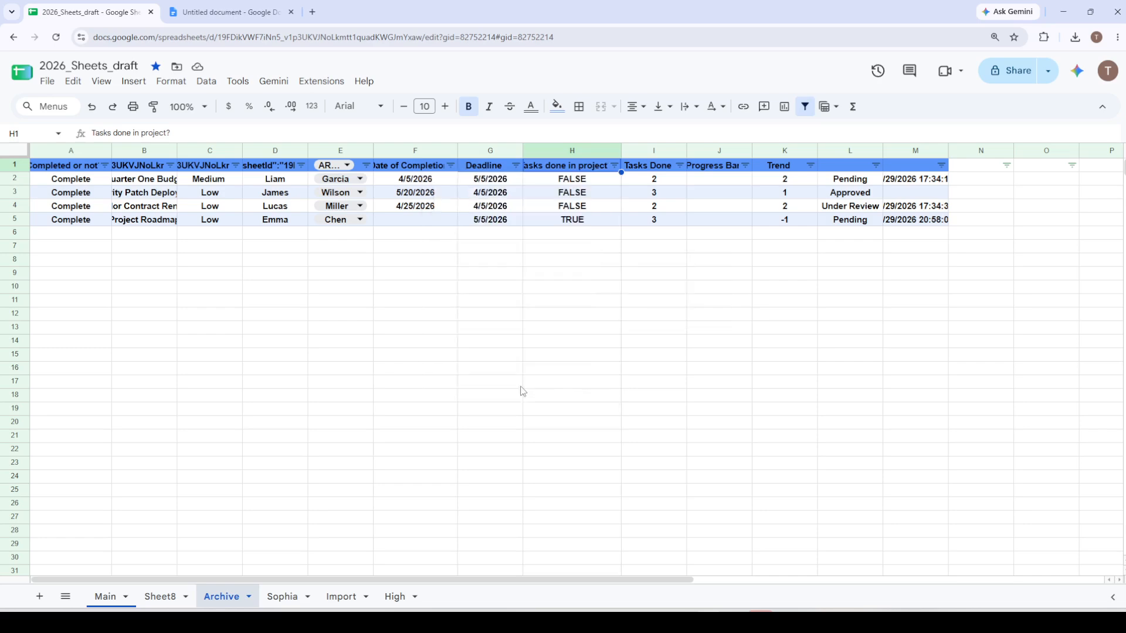
left_click(475, 252)
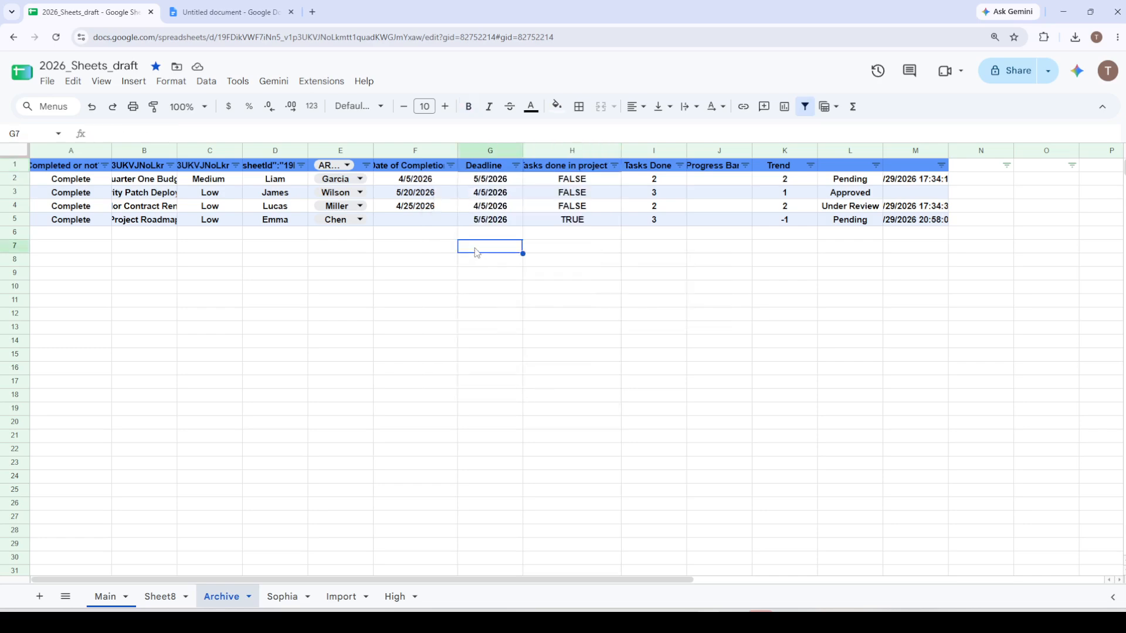
left_click(420, 265)
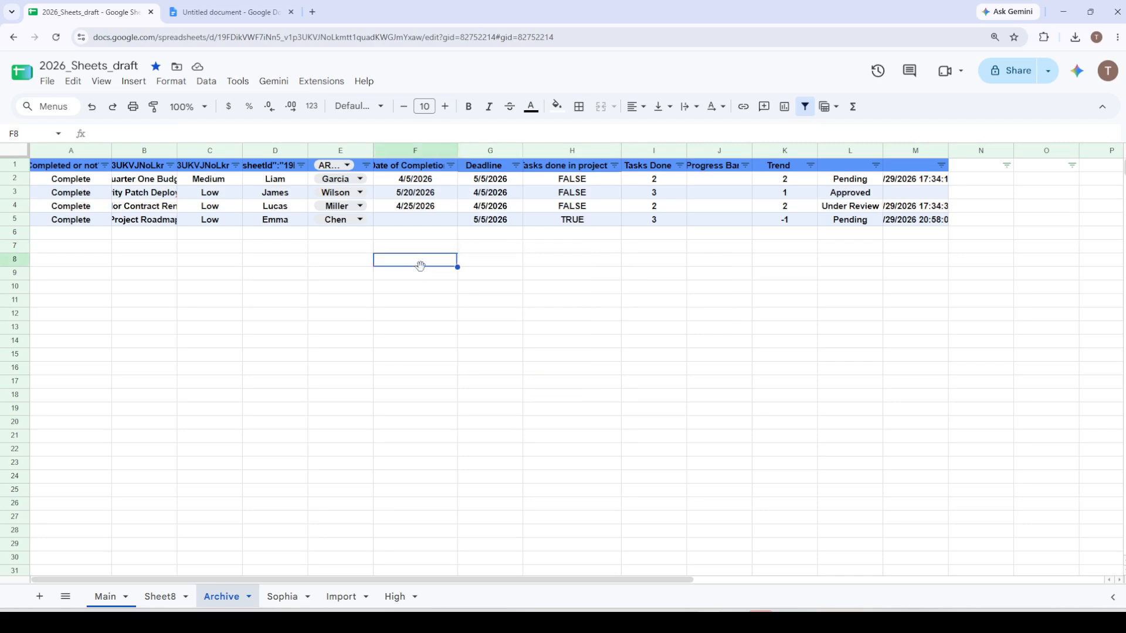
Check the filter values and the filter-by-condition section for the Deadline column
left_click(507, 170)
left_click(516, 165)
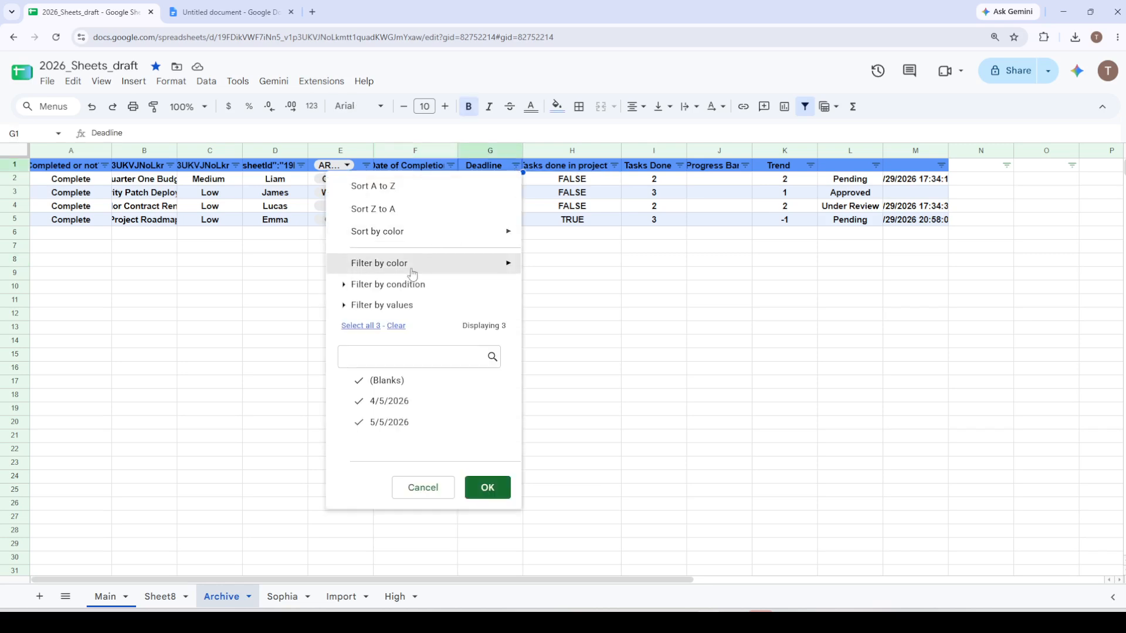
left_click(346, 285)
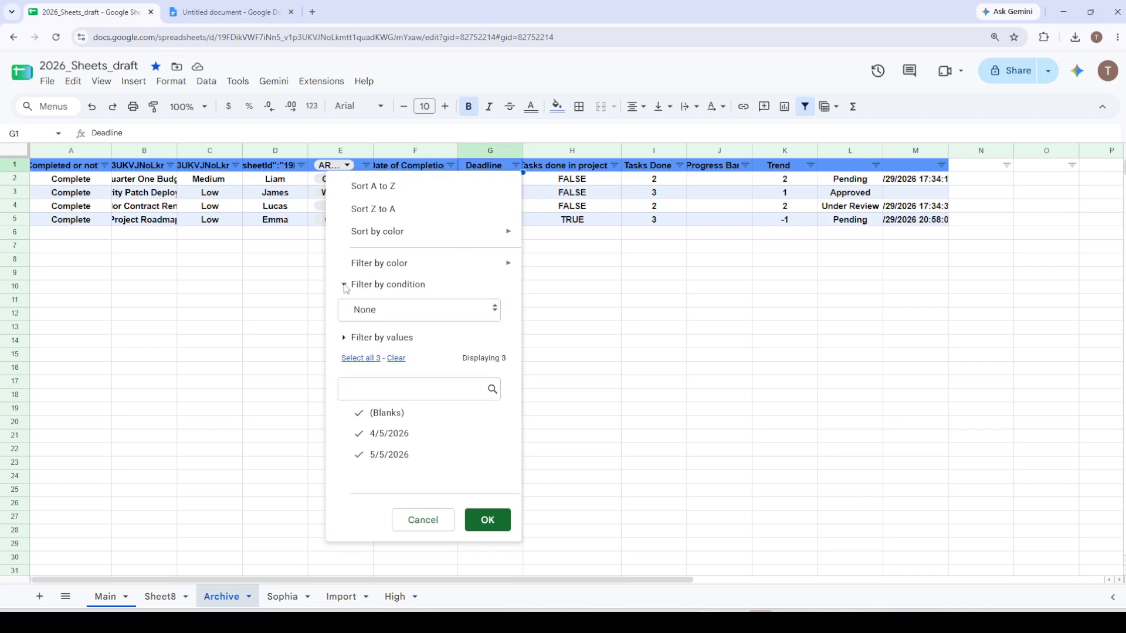
left_click(345, 285)
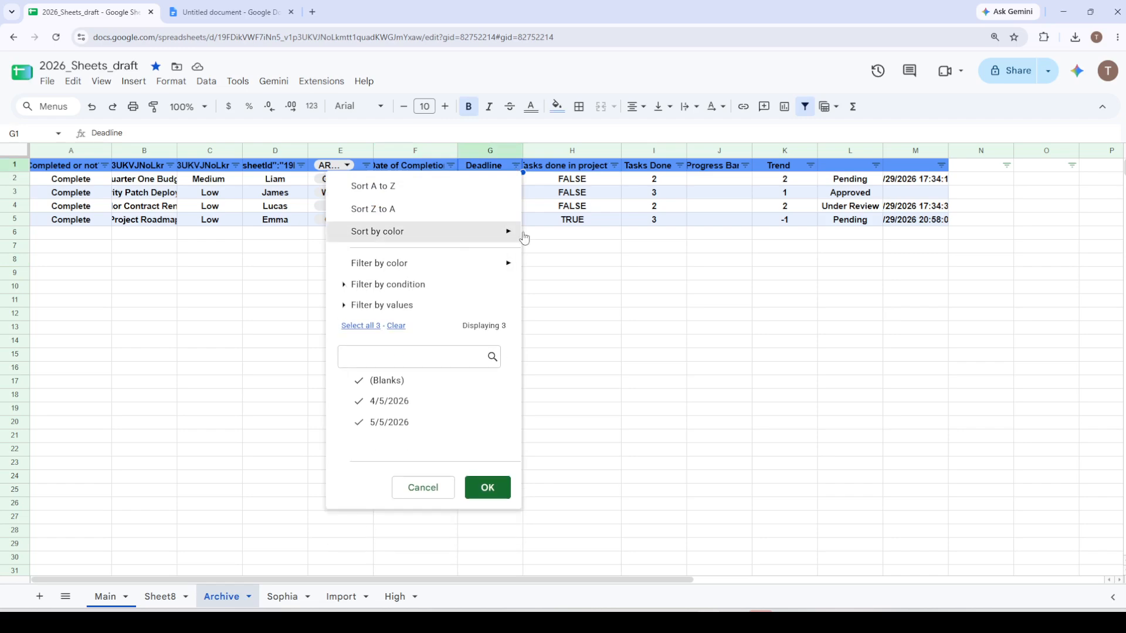
Filter the "Tasks done in project?" column by the condition Text contains with the value TRUE, and undo that filter
left_click(613, 166)
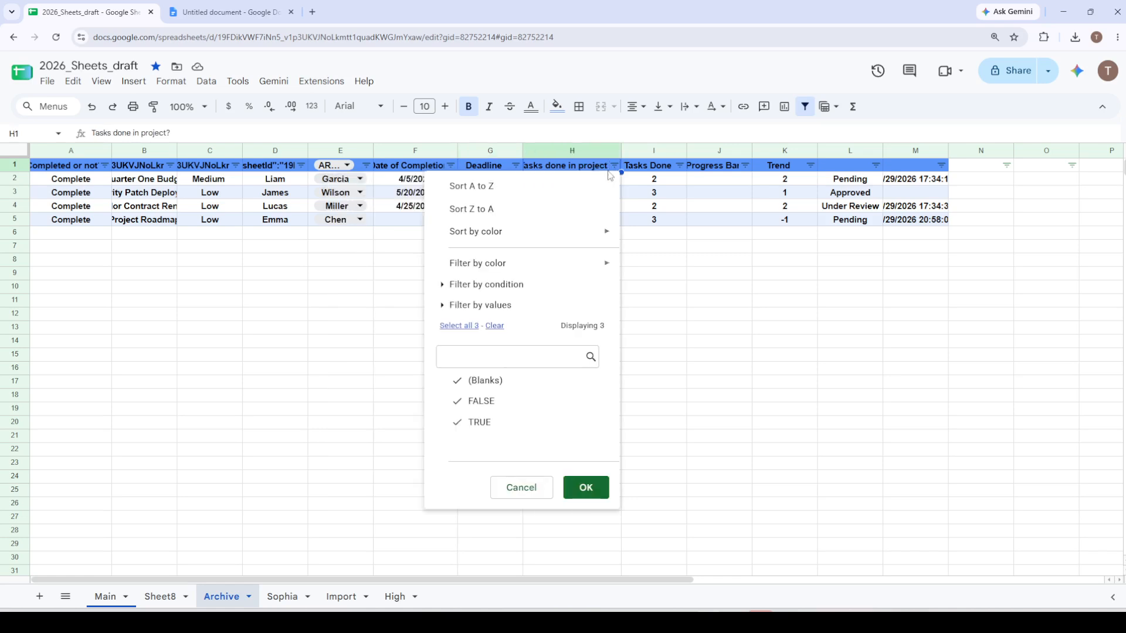
left_click(443, 286)
left_click(476, 309)
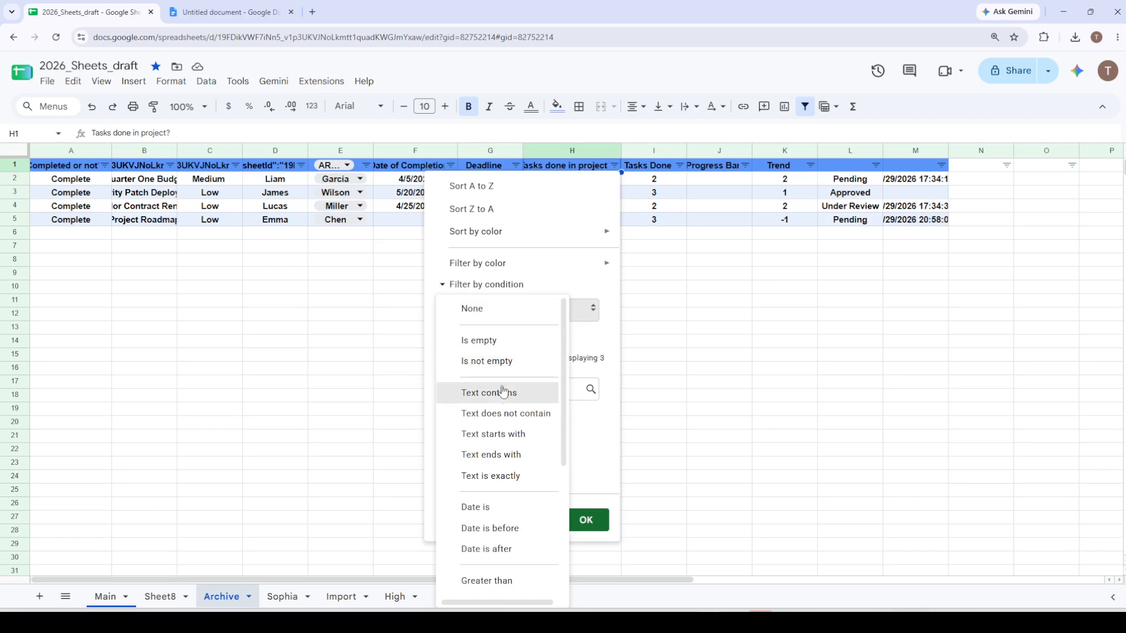
left_click(490, 401)
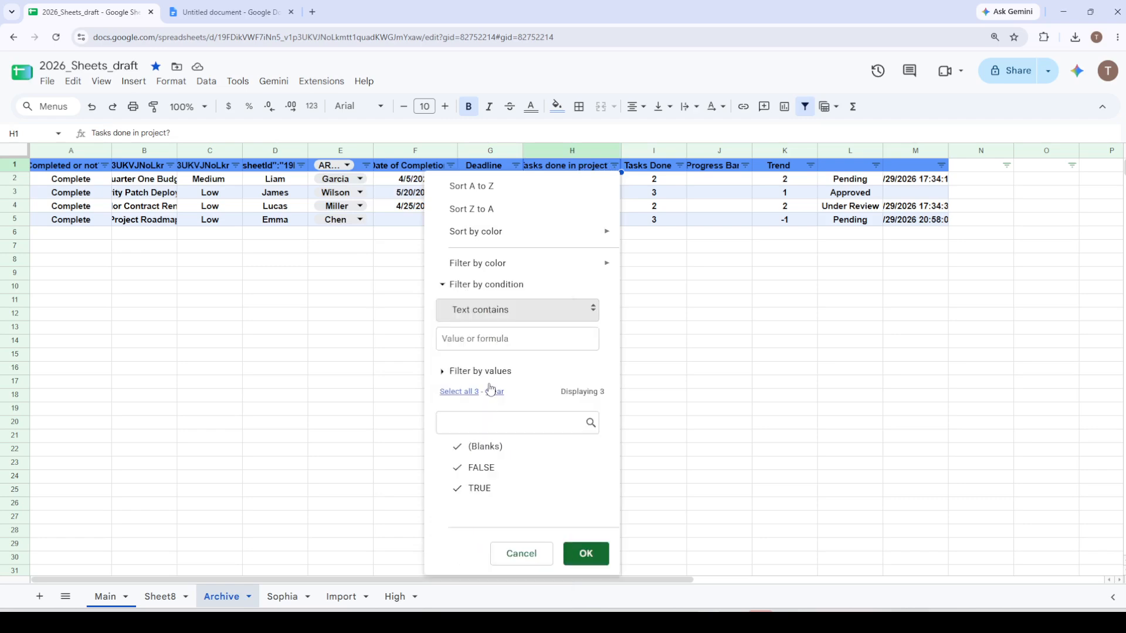
left_click(515, 344)
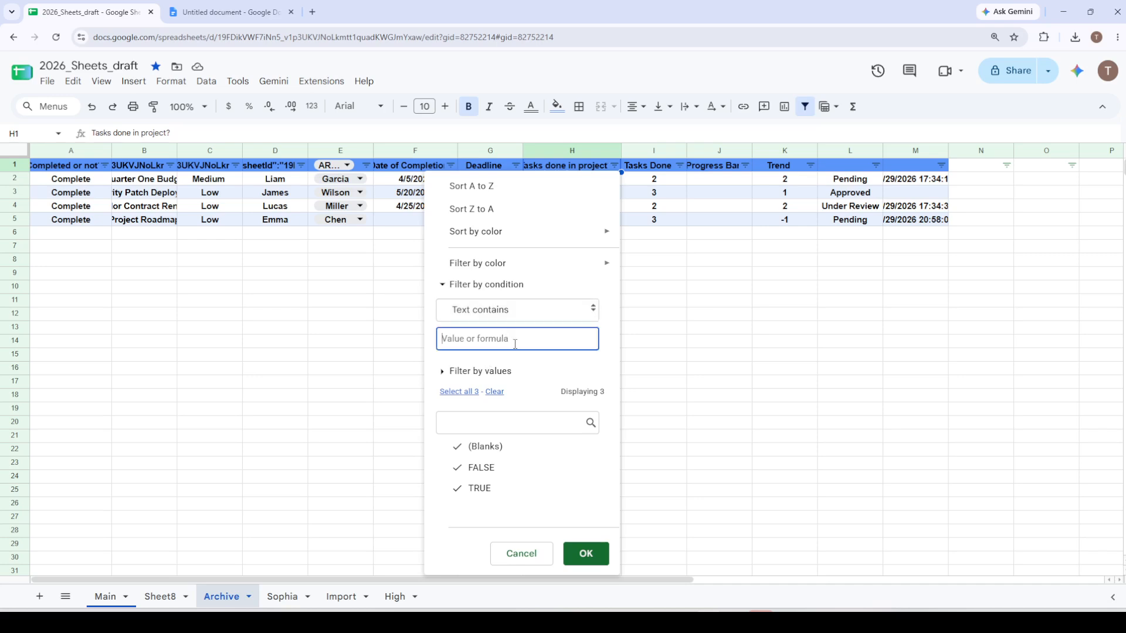
type("TRUE")
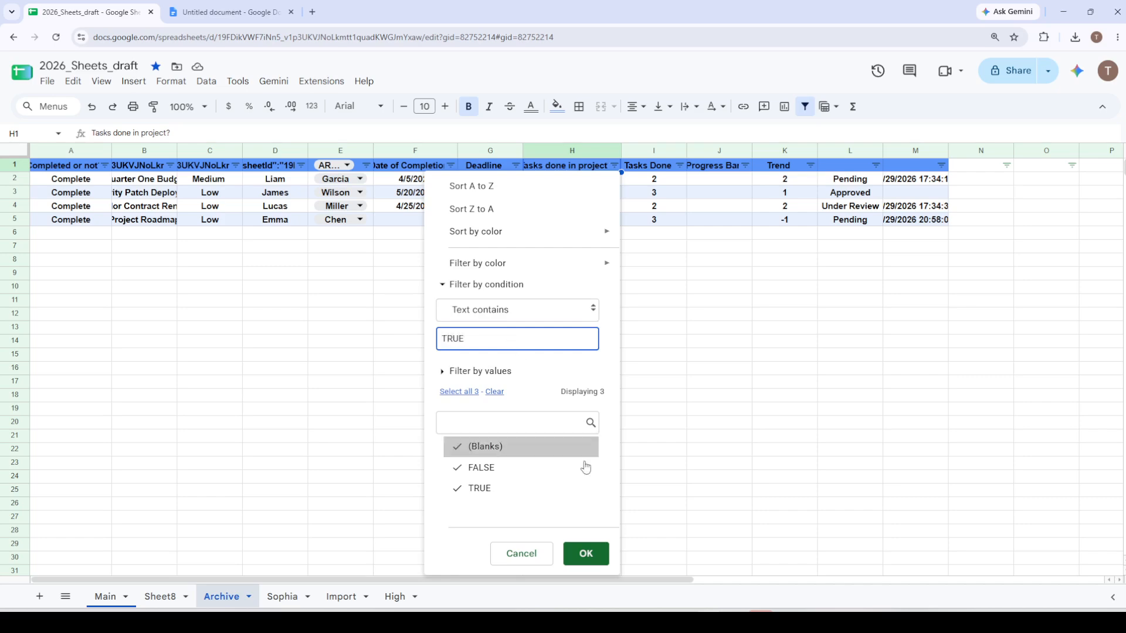
left_click(586, 554)
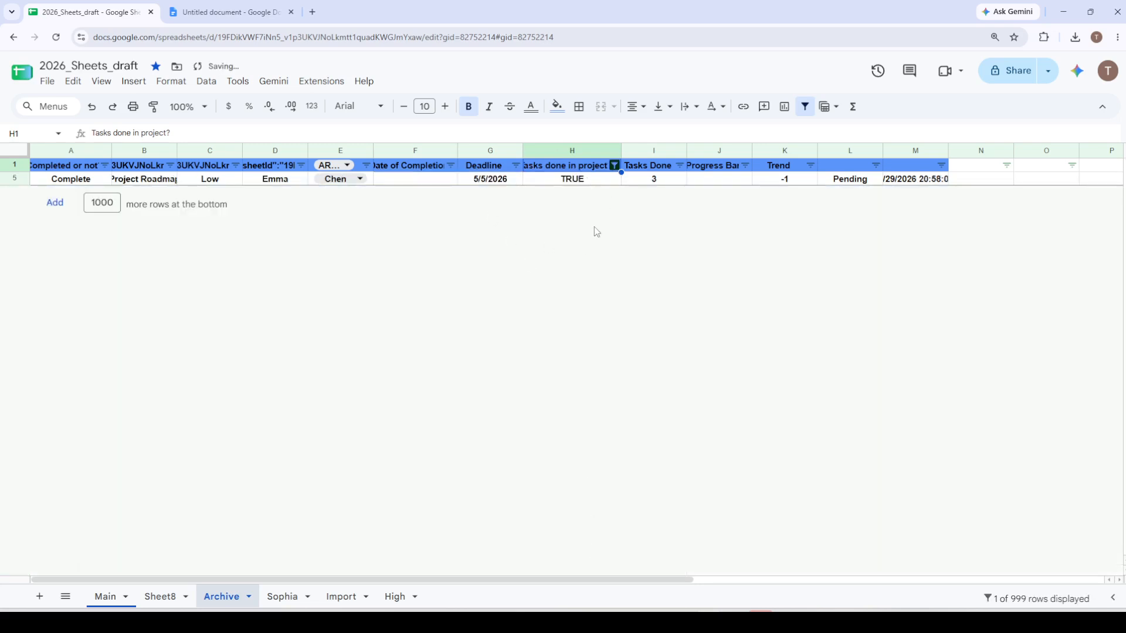
key("ctrl+z")
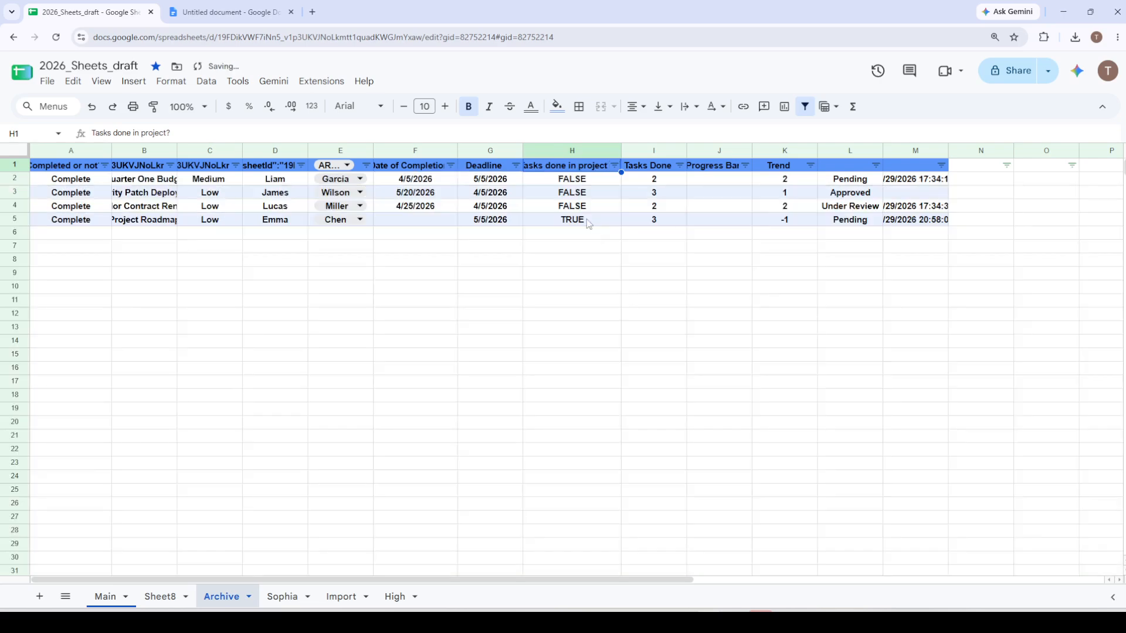